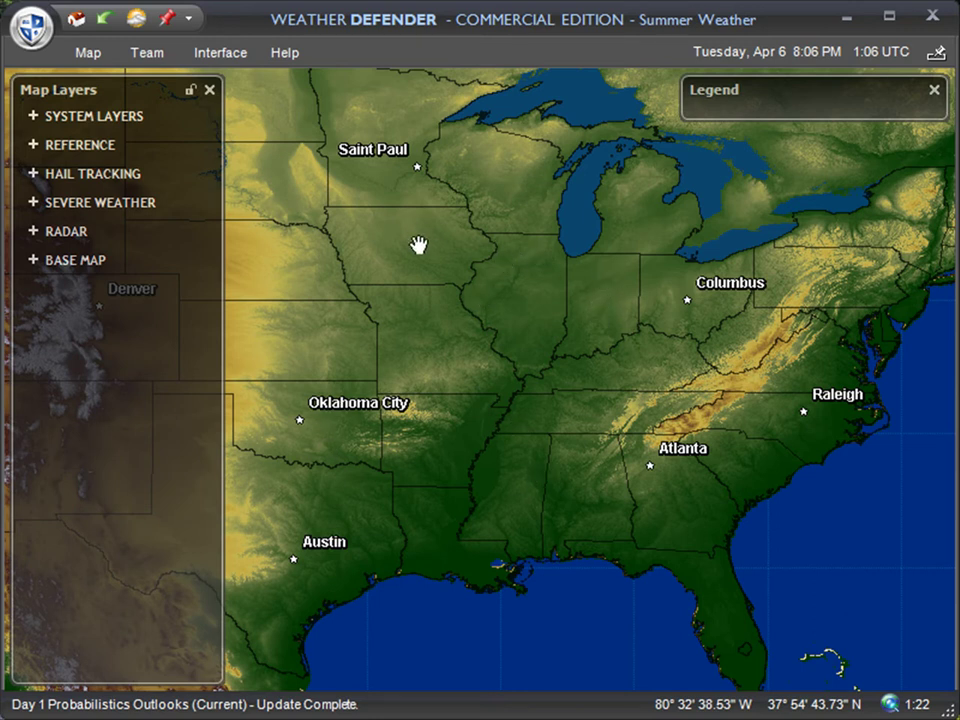
Open the Layer Browser from the Map tab, move it aside, and go to Weather > Forecast layers
{"action": "left_click", "coordinate": [88, 55]}
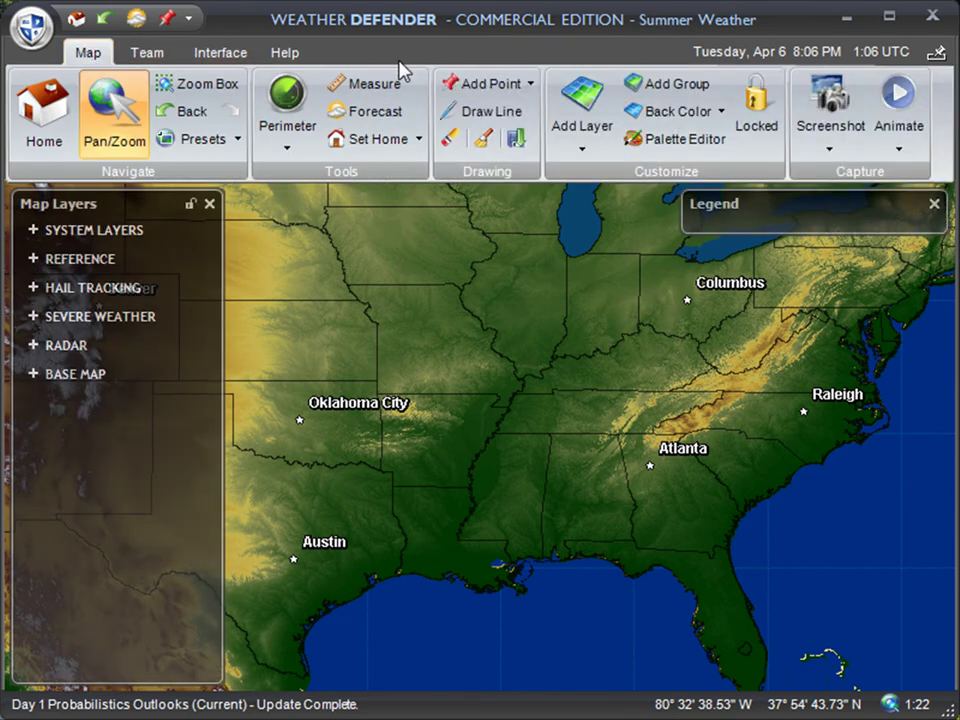
{"action": "left_click", "coordinate": [583, 110]}
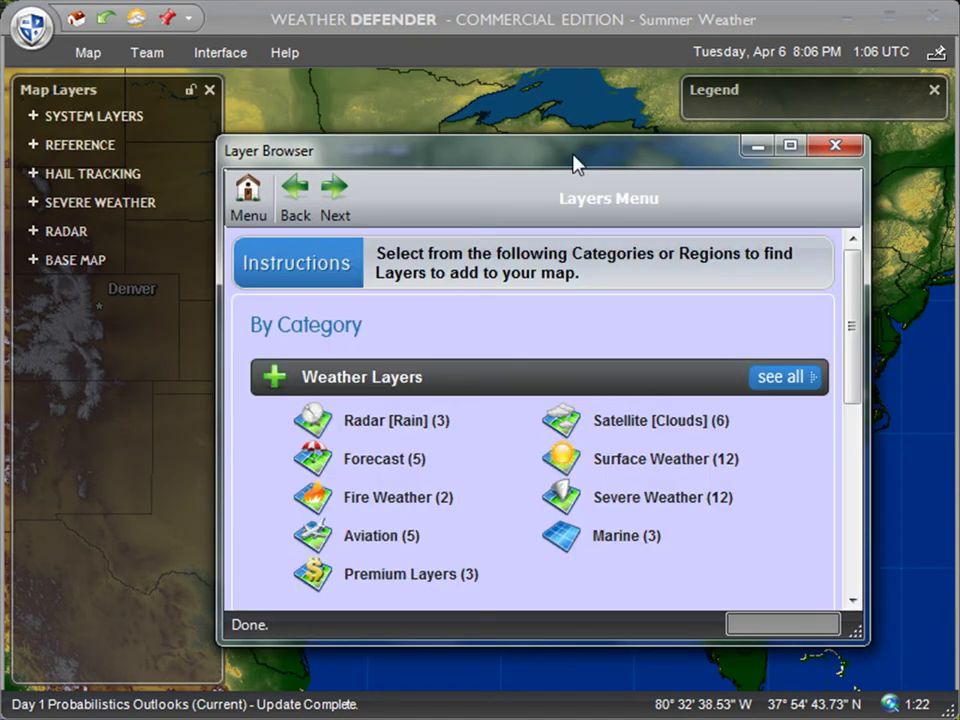
{"action": "left_click_drag", "start_coordinate": [577, 163], "coordinate": [634, 117]}
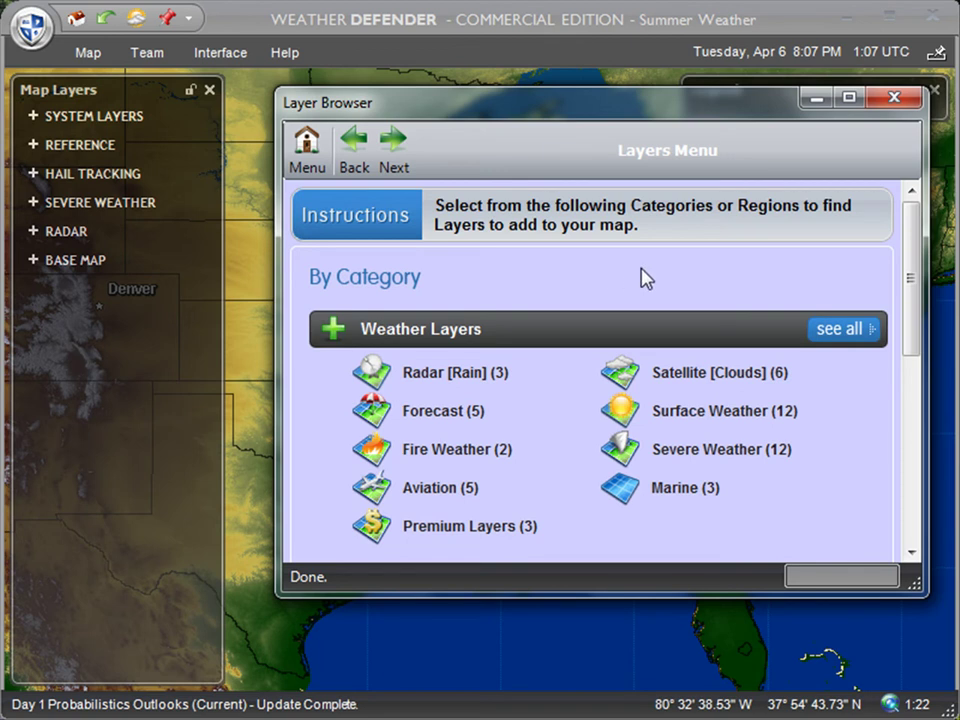
{"action": "left_click_drag", "start_coordinate": [909, 259], "coordinate": [921, 272]}
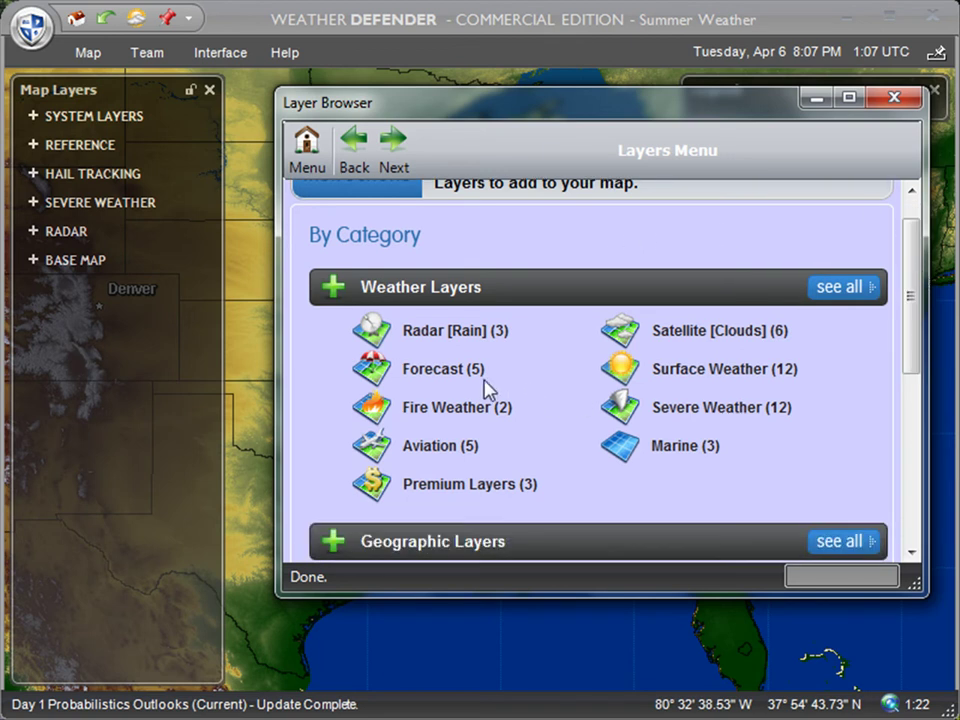
{"action": "left_click", "coordinate": [433, 370]}
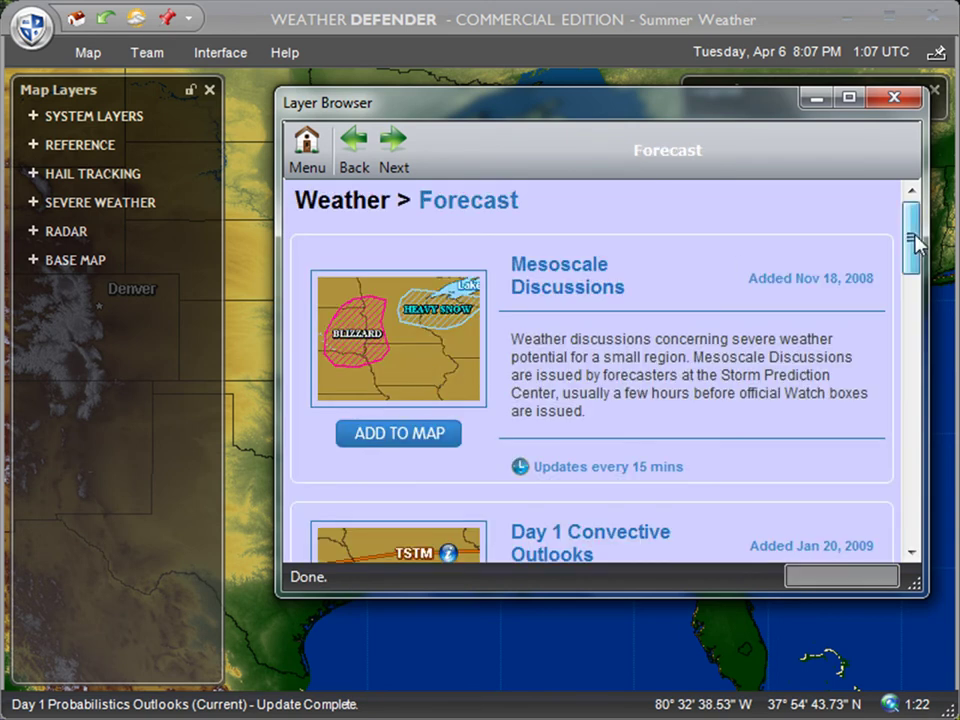
Enlarge the Layer Browser and keep the Convective Outlooks period at Day 1
{"action": "left_click_drag", "start_coordinate": [913, 236], "coordinate": [938, 490]}
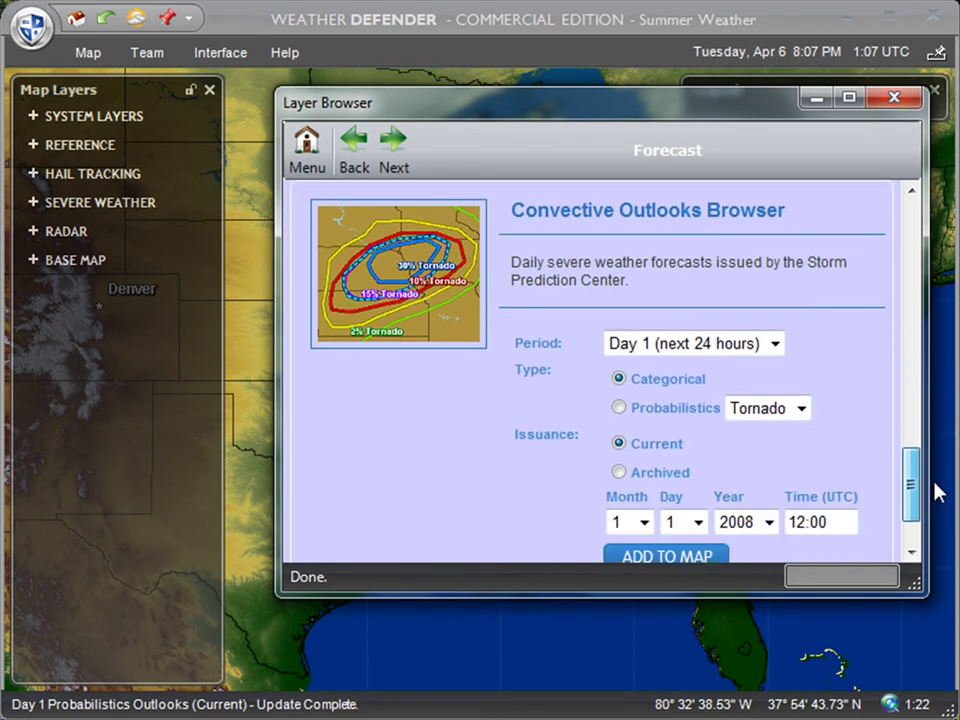
{"action": "left_click_drag", "start_coordinate": [916, 600], "coordinate": [934, 668]}
{"action": "left_click", "coordinate": [755, 352]}
{"action": "left_click", "coordinate": [755, 374]}
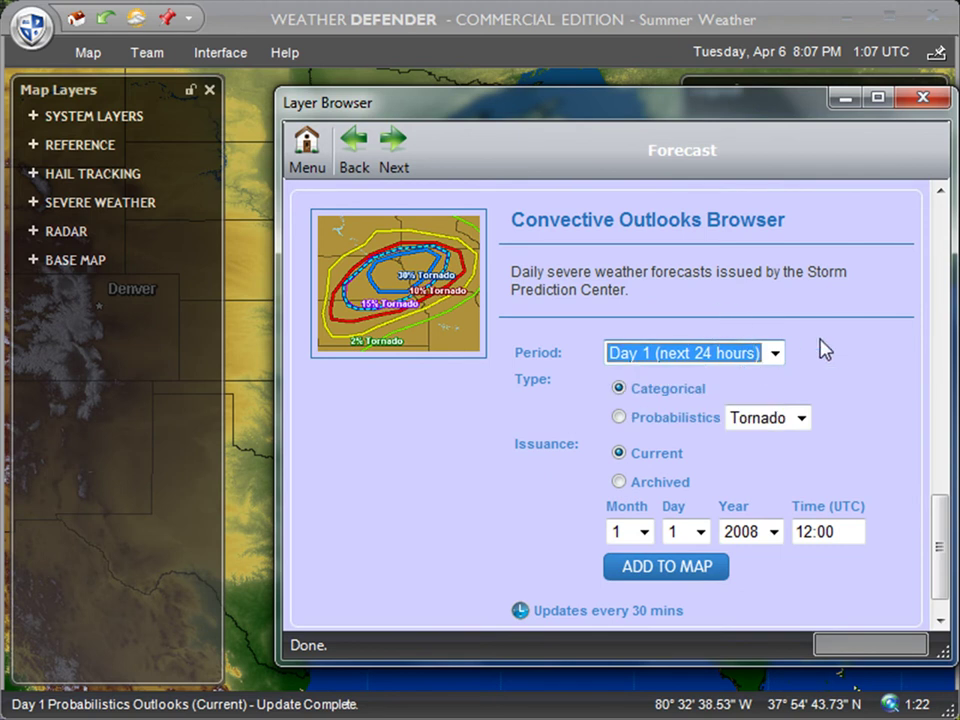
Add the Probabilistics Hail outlook to the map, then close the Layer Browser
{"action": "left_click", "coordinate": [619, 418]}
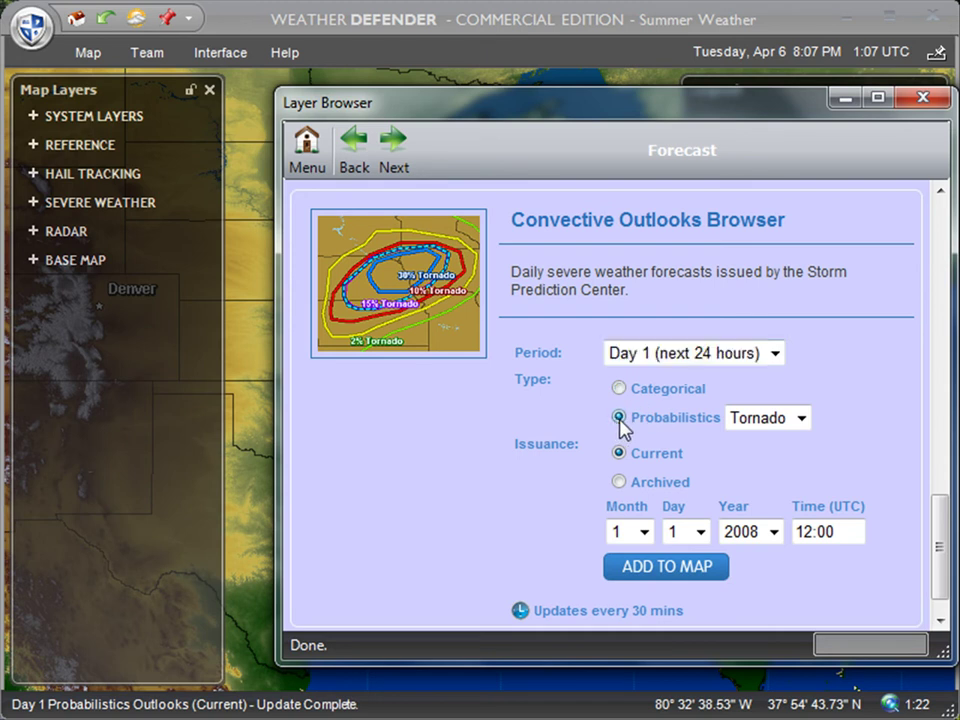
{"action": "left_click", "coordinate": [801, 418]}
{"action": "left_click", "coordinate": [768, 461]}
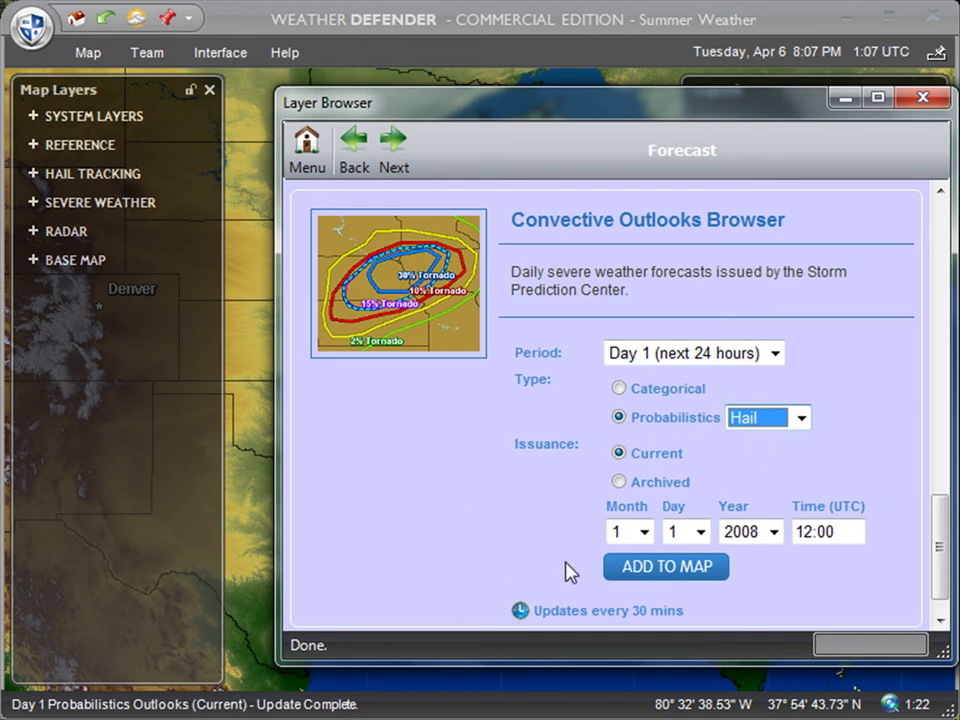
{"action": "left_click", "coordinate": [664, 576]}
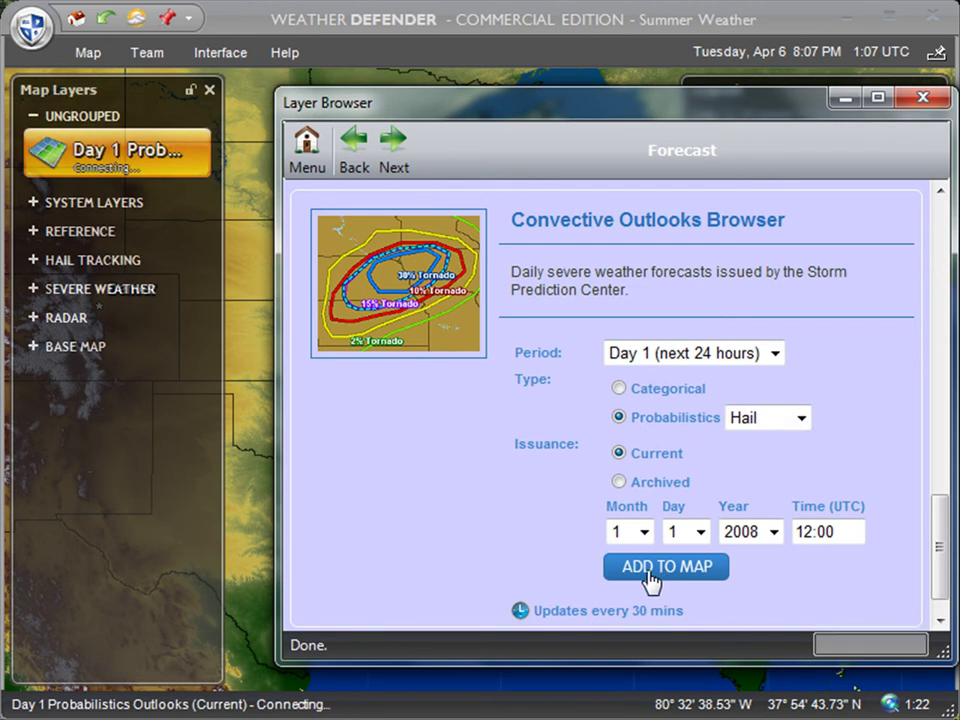
{"action": "left_click", "coordinate": [924, 98]}
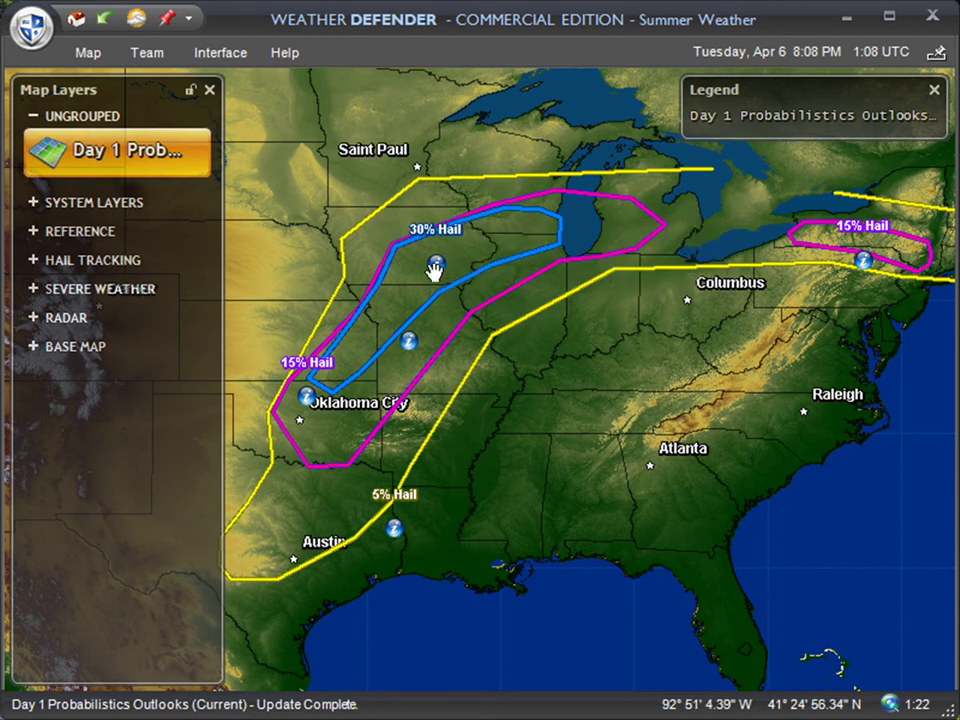
Check the info for the loaded Day 1 outlook's 5%, 15% and 30% hail areas
{"action": "mouse_move", "coordinate": [437, 270]}
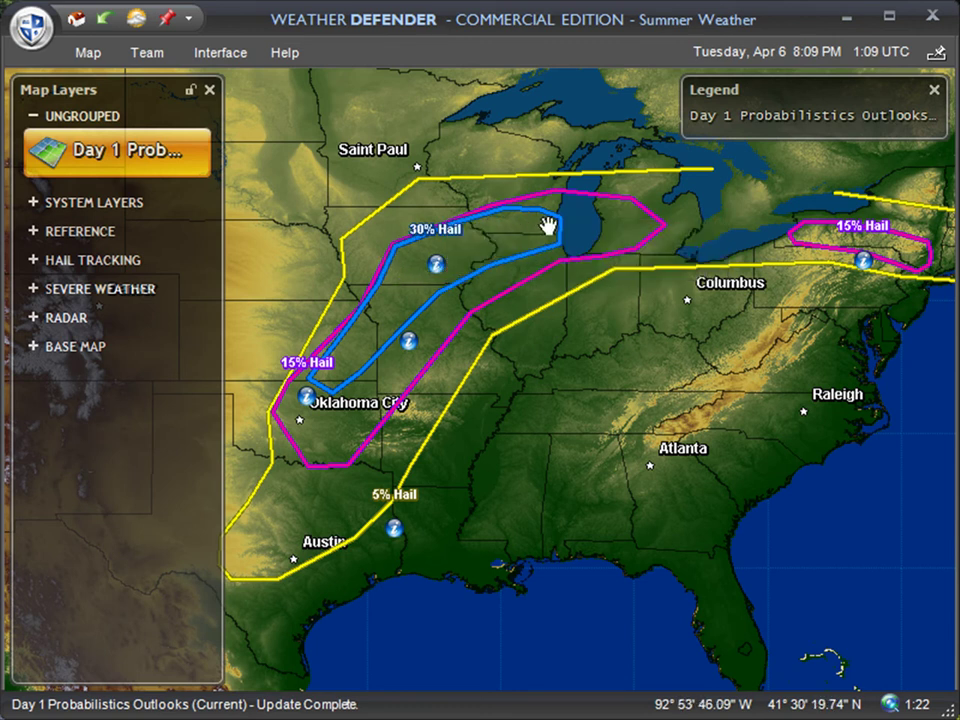
Zoom in and pan to recentre the 30% hail area, then zoom back out
{"action": "scroll", "coordinate": [425, 270], "scroll_direction": "up", "scroll_amount": 3}
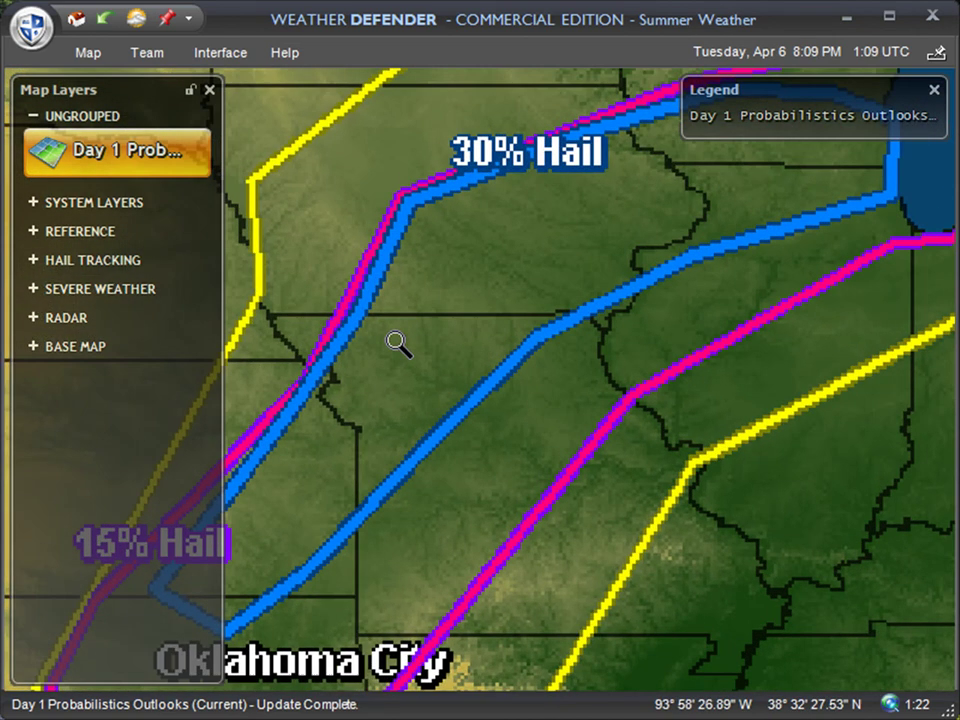
{"action": "left_click_drag", "start_coordinate": [446, 272], "coordinate": [420, 347]}
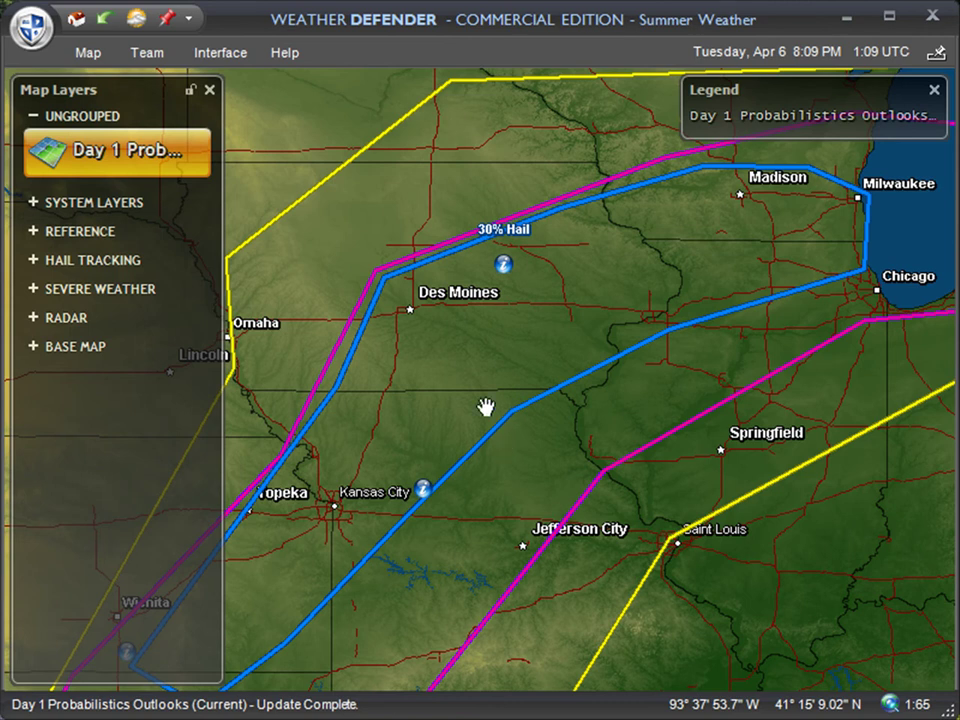
{"action": "left_click_drag", "start_coordinate": [399, 409], "coordinate": [396, 380]}
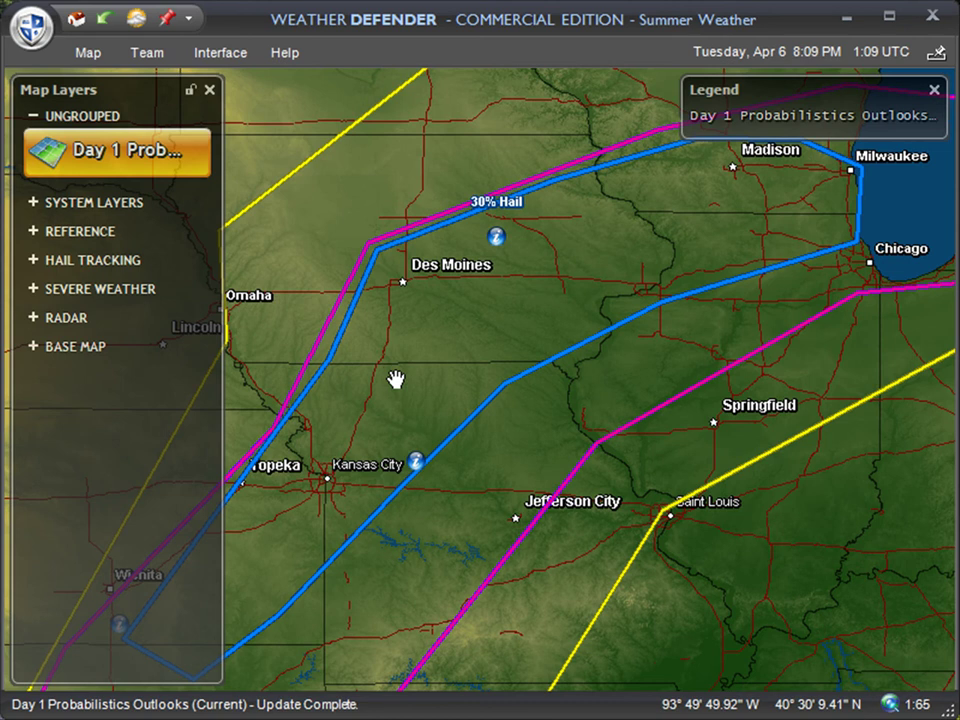
{"action": "scroll", "coordinate": [381, 375], "scroll_direction": "down", "scroll_amount": 1}
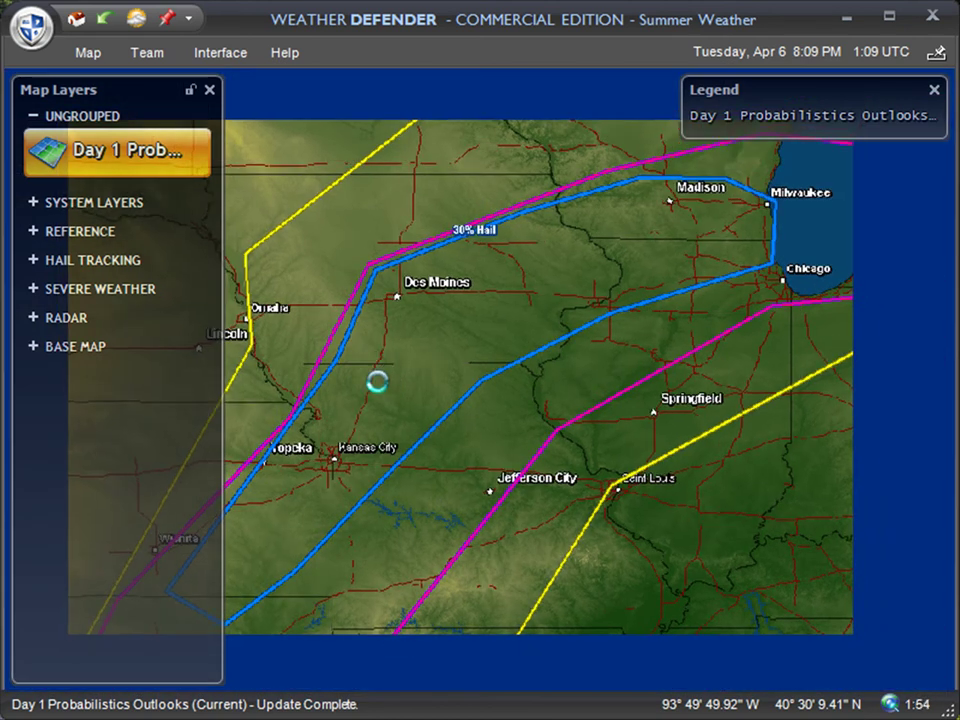
{"action": "scroll", "coordinate": [584, 390], "scroll_direction": "down", "scroll_amount": 1}
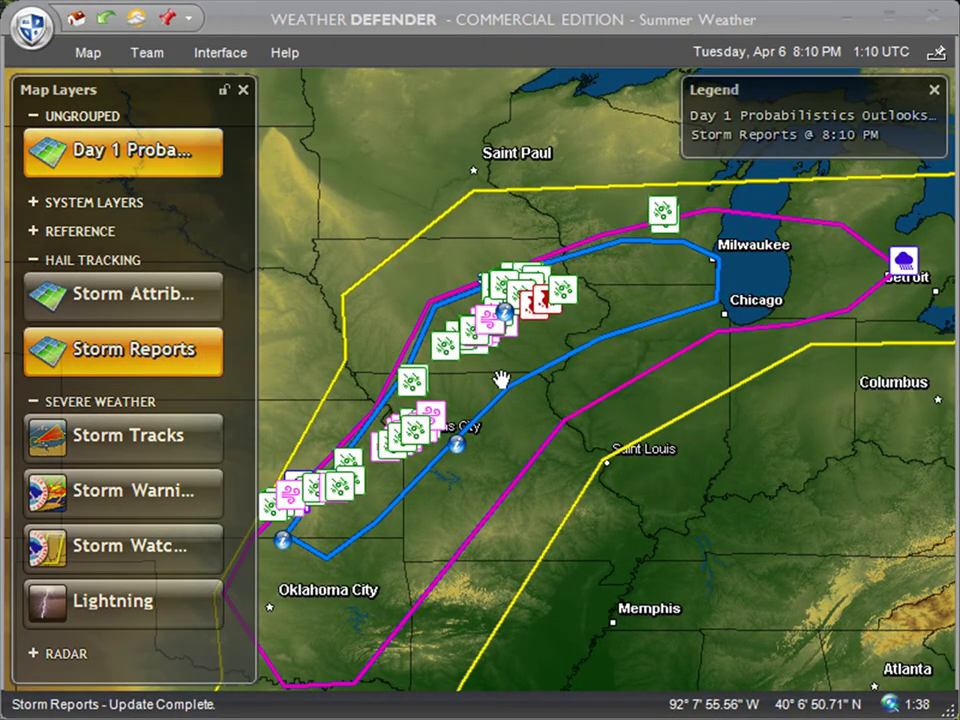
Open the details of the 1.75-inch hail report near Cedar Rapids and move the window aside
{"action": "scroll", "coordinate": [500, 378], "scroll_direction": "up", "scroll_amount": 2}
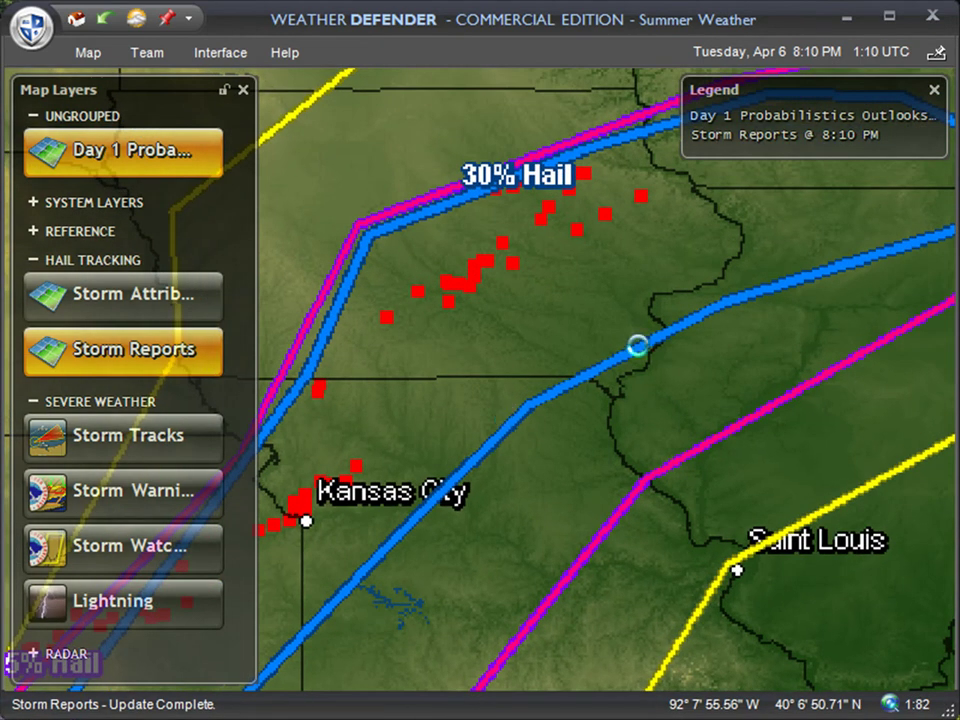
{"action": "mouse_move", "coordinate": [545, 243]}
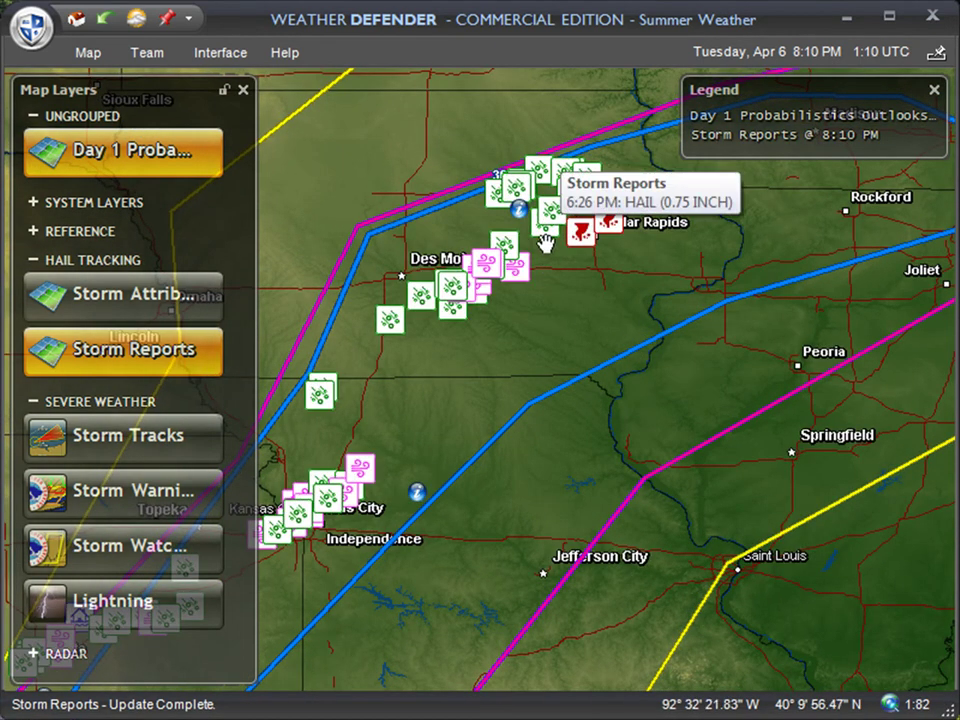
{"action": "mouse_move", "coordinate": [590, 188]}
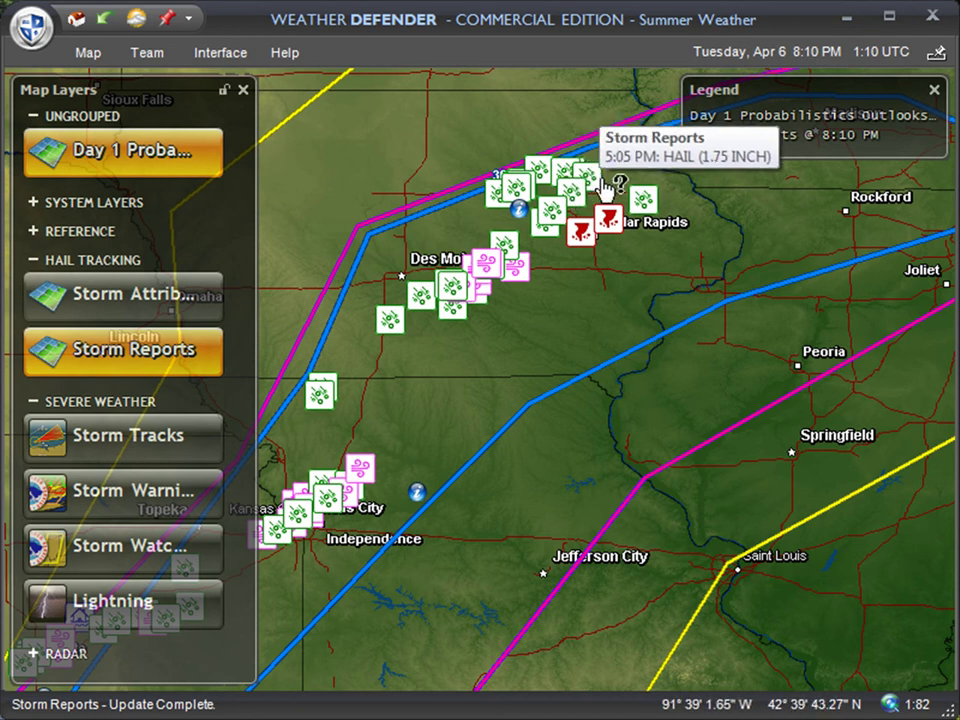
{"action": "left_click", "coordinate": [597, 180]}
{"action": "left_click_drag", "start_coordinate": [693, 190], "coordinate": [682, 285]}
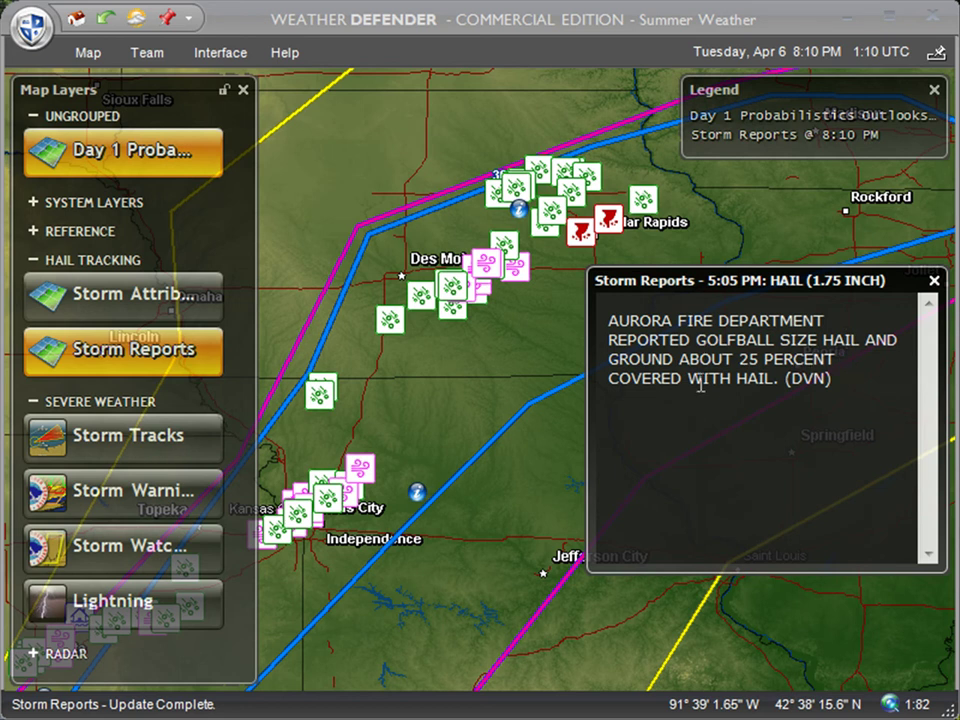
Close the report details and zoom in on the reports around Buchanan County
{"action": "scroll", "coordinate": [624, 175], "scroll_direction": "up", "scroll_amount": 3}
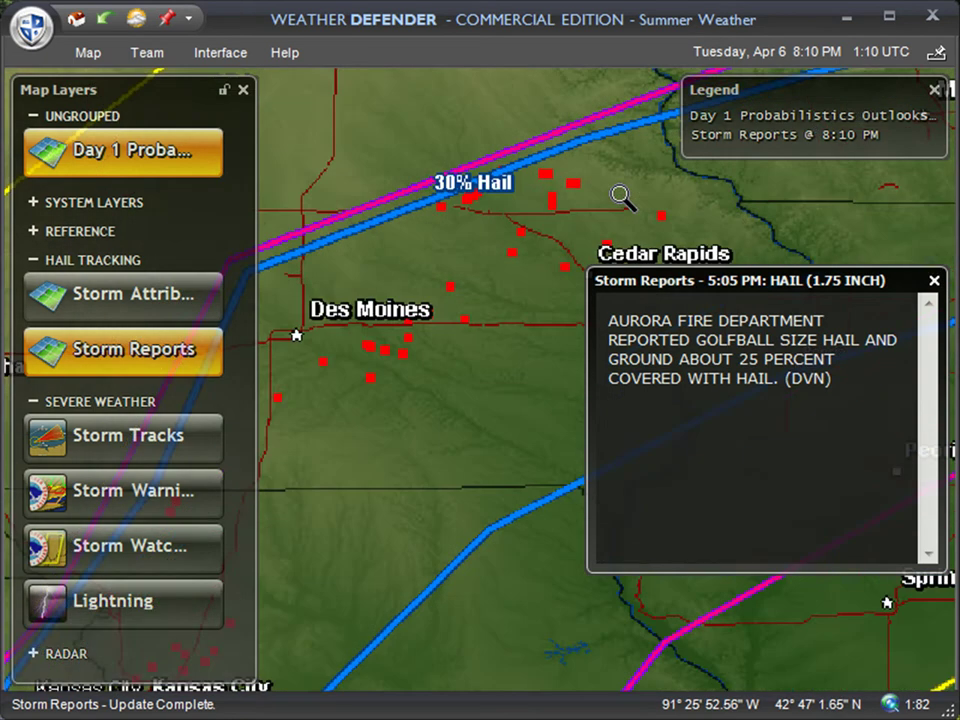
{"action": "left_click", "coordinate": [933, 281]}
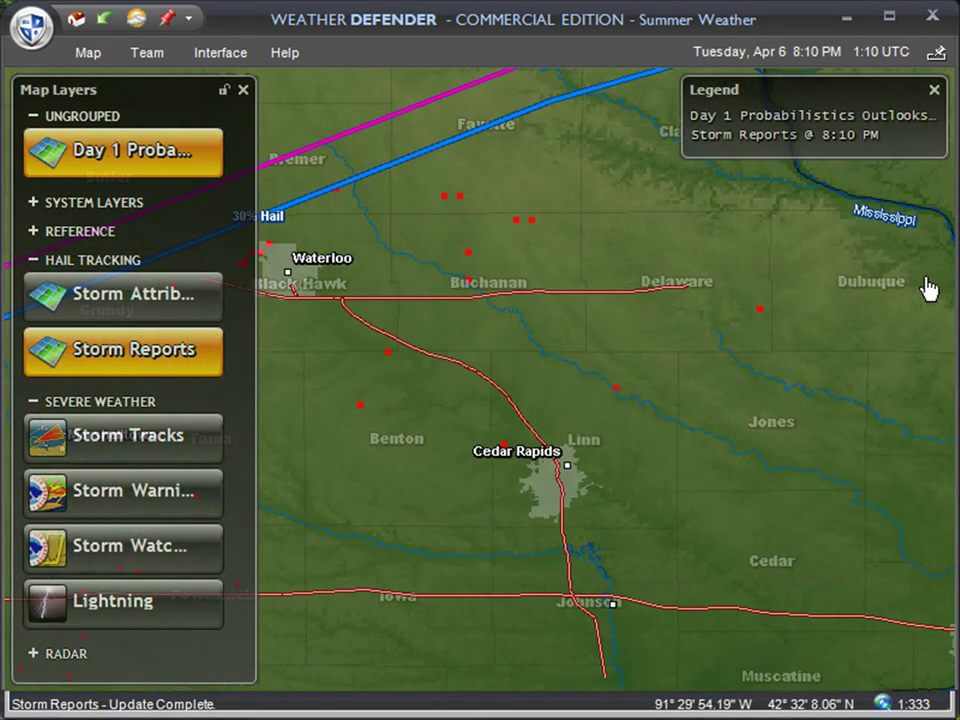
{"action": "scroll", "coordinate": [572, 210], "scroll_direction": "up", "scroll_amount": 2}
{"action": "left_click_drag", "start_coordinate": [439, 456], "coordinate": [677, 440]}
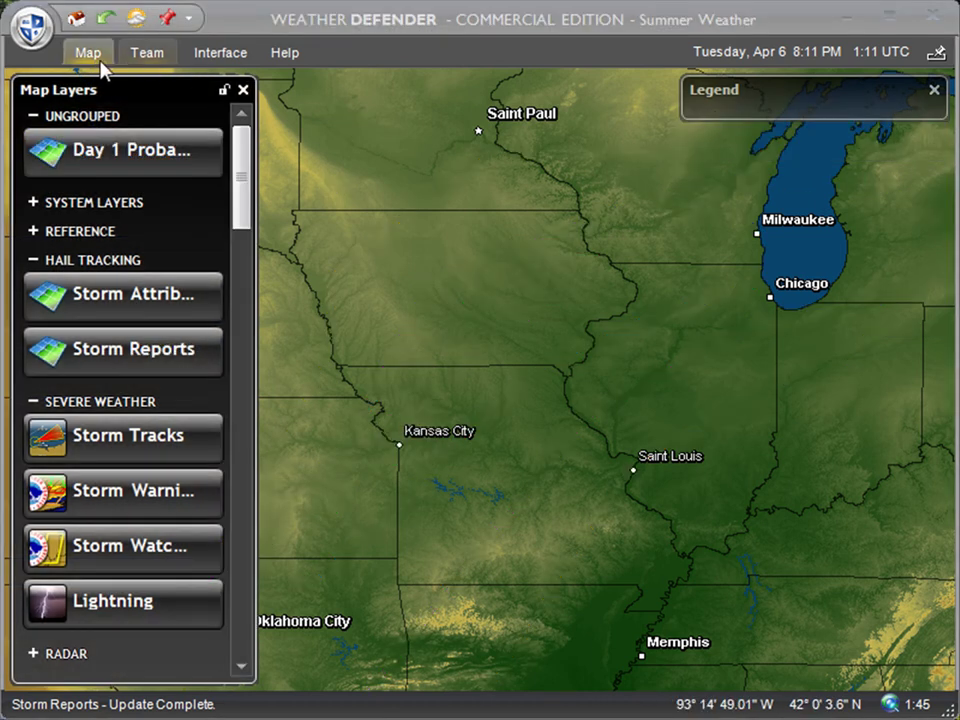
Show the Map ribbon tools for adding a new layer
{"action": "left_click", "coordinate": [95, 60]}
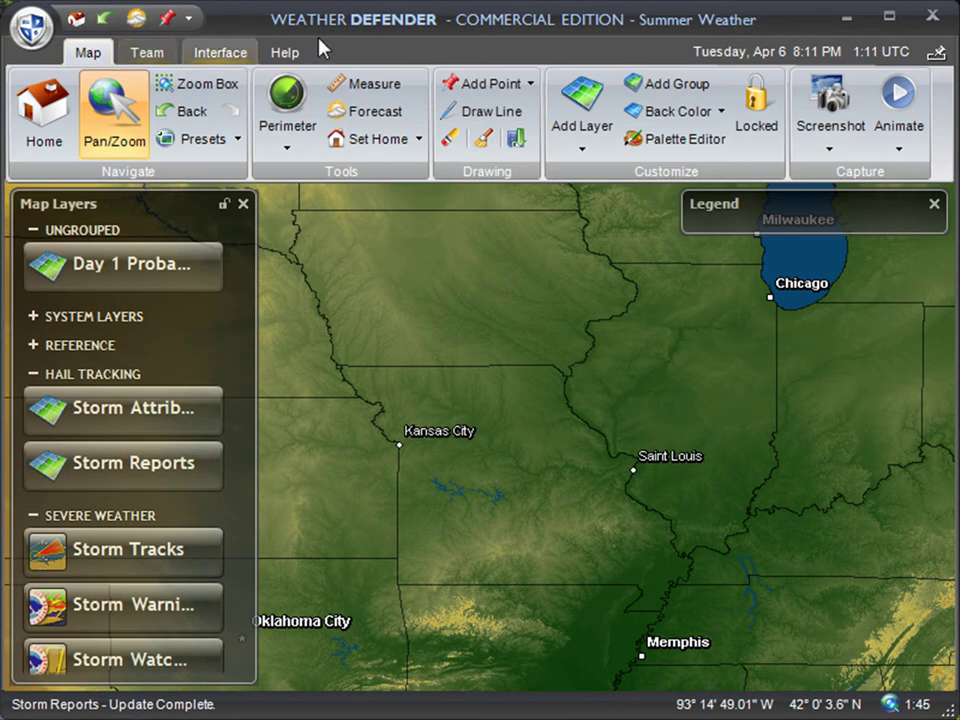
Open the Layer Browser's Forecast category and scroll to the Convective Outlooks Browser
{"action": "left_click", "coordinate": [589, 111]}
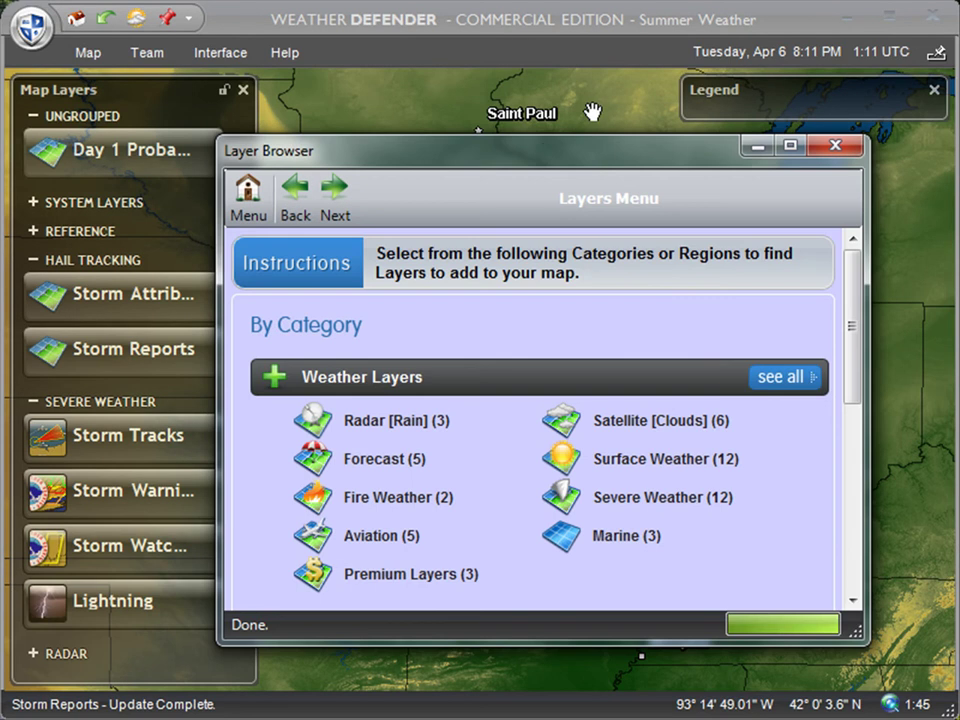
{"action": "left_click", "coordinate": [373, 470]}
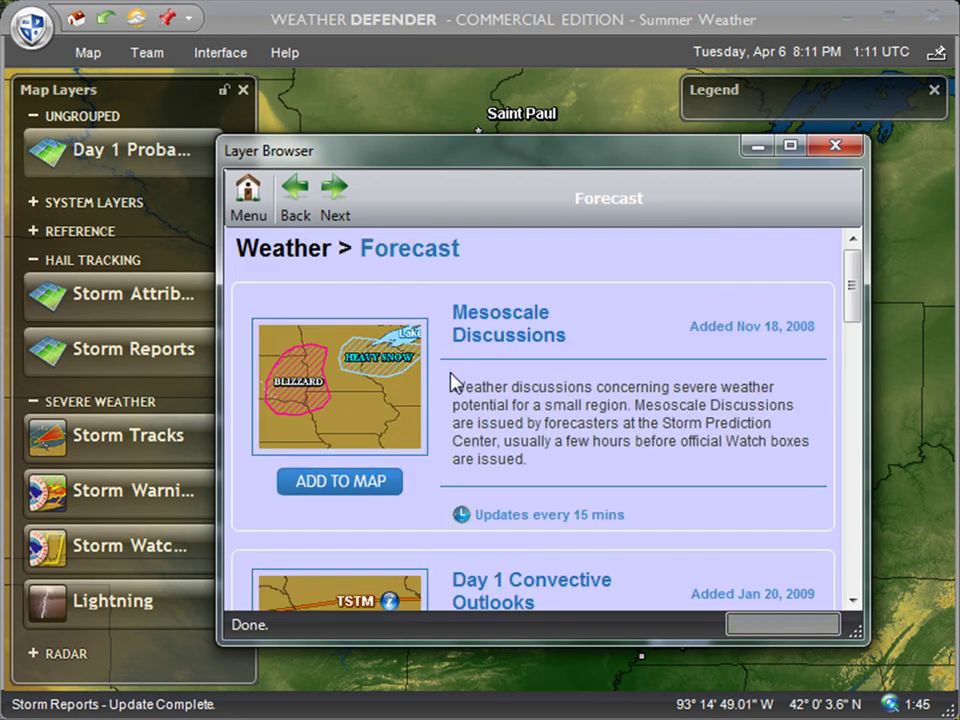
{"action": "scroll", "coordinate": [850, 310], "scroll_direction": "down", "scroll_amount": 1}
{"action": "left_click_drag", "start_coordinate": [860, 395], "coordinate": [876, 544]}
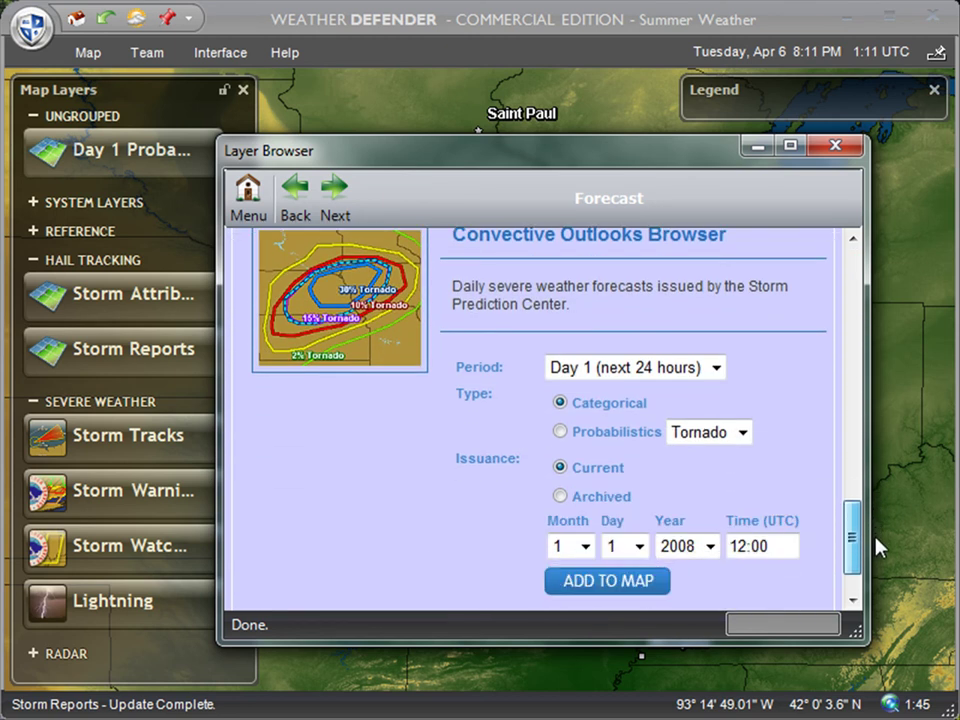
Add the Day 2 Probabilistics Hail outlook to the map and close the browser
{"action": "left_click", "coordinate": [561, 432]}
{"action": "left_click", "coordinate": [715, 434]}
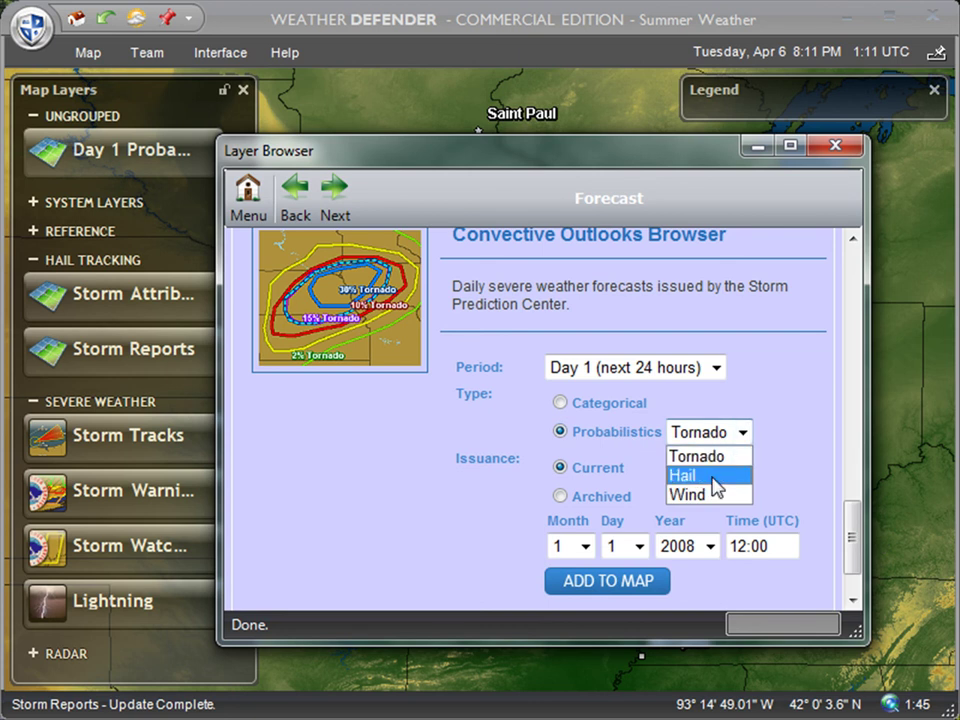
{"action": "left_click", "coordinate": [712, 476]}
{"action": "left_click", "coordinate": [717, 368]}
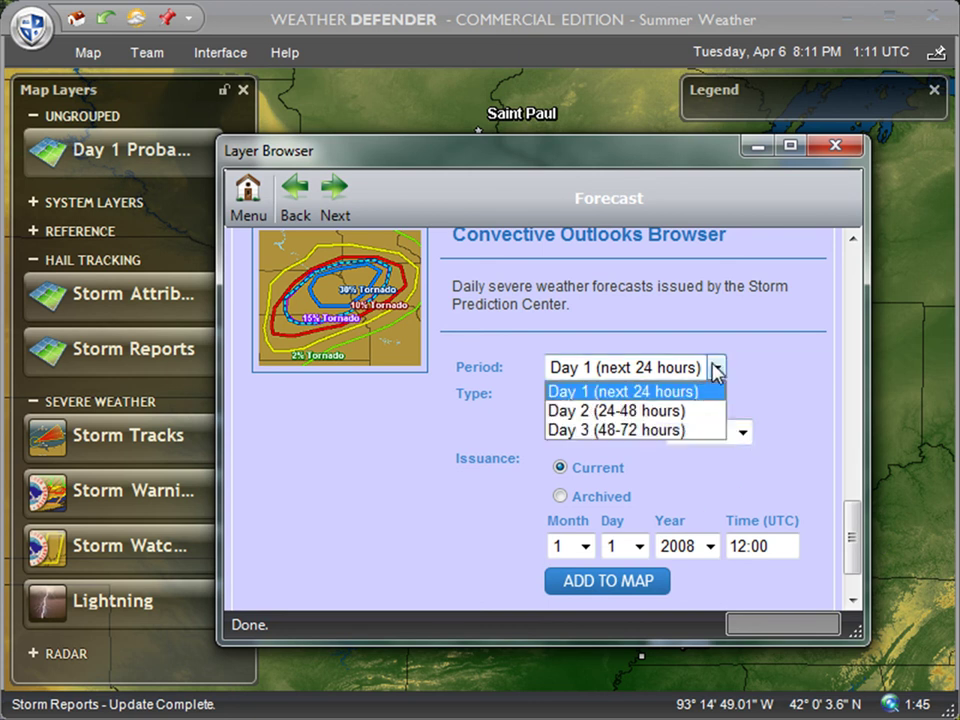
{"action": "left_click", "coordinate": [676, 412]}
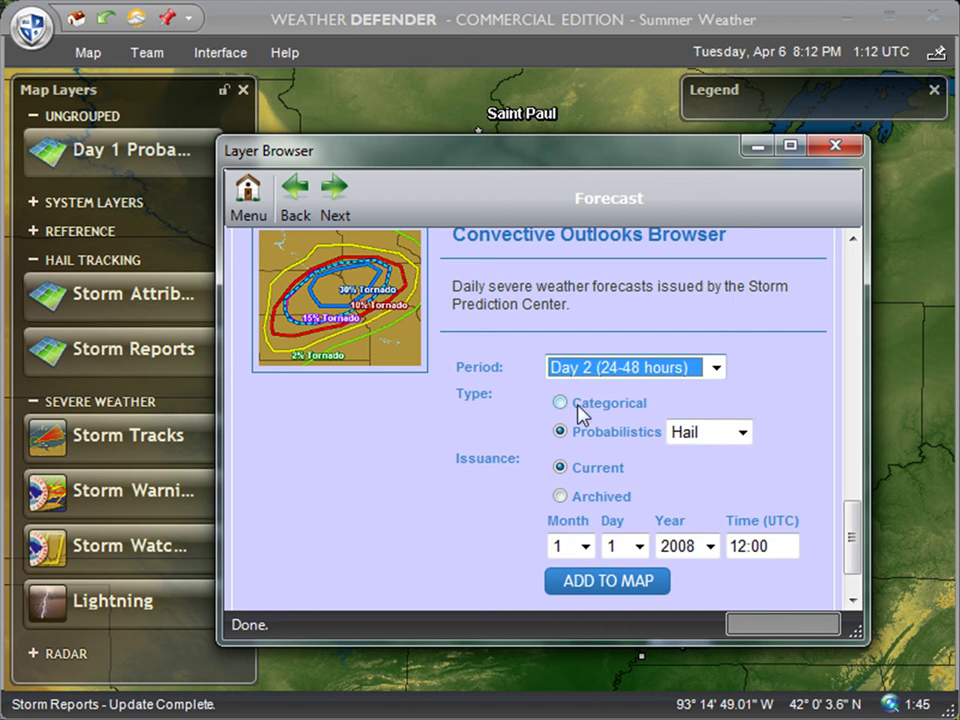
{"action": "left_click", "coordinate": [618, 582]}
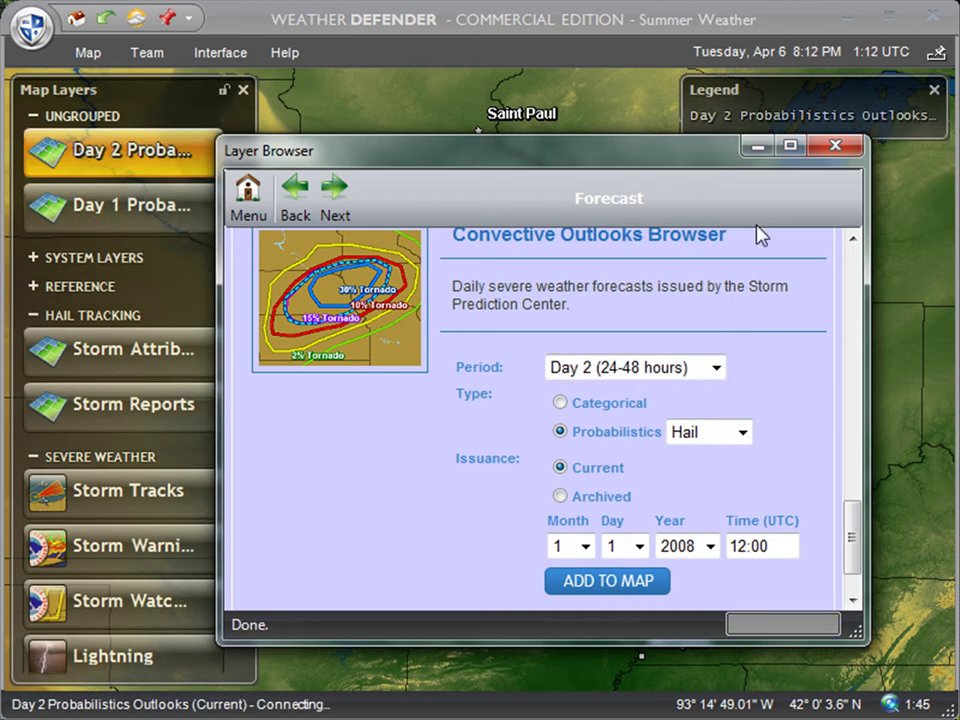
{"action": "left_click", "coordinate": [838, 148]}
Centre the Day 2 hail outlines and turn on the Storm Reports and Storm Attributes layers
{"action": "left_click_drag", "start_coordinate": [774, 480], "coordinate": [598, 316]}
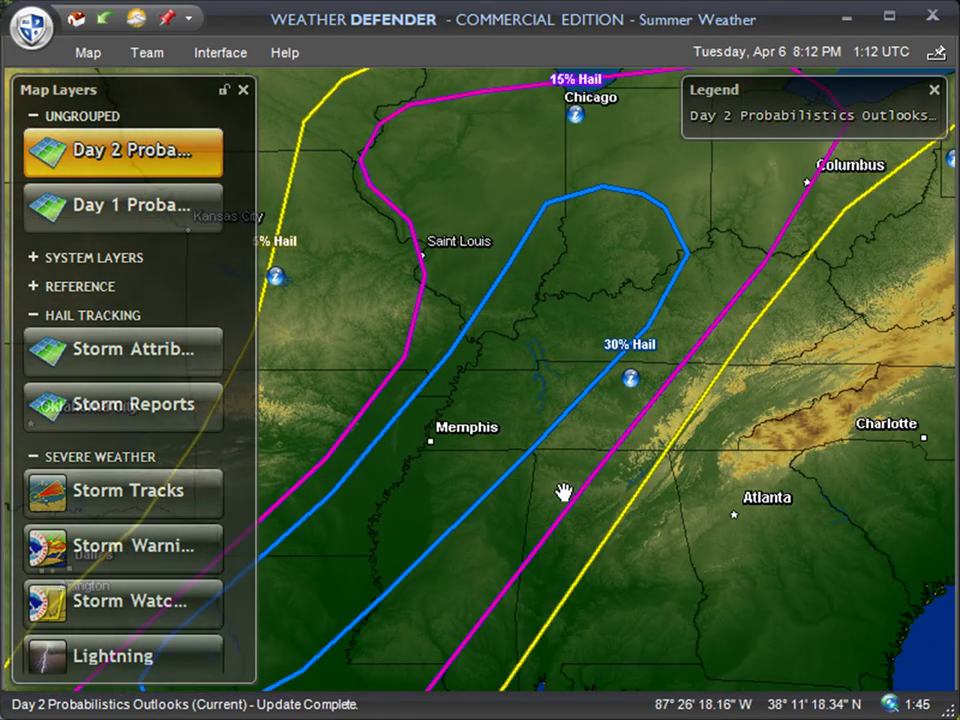
{"action": "scroll", "coordinate": [557, 461], "scroll_direction": "down", "scroll_amount": 1}
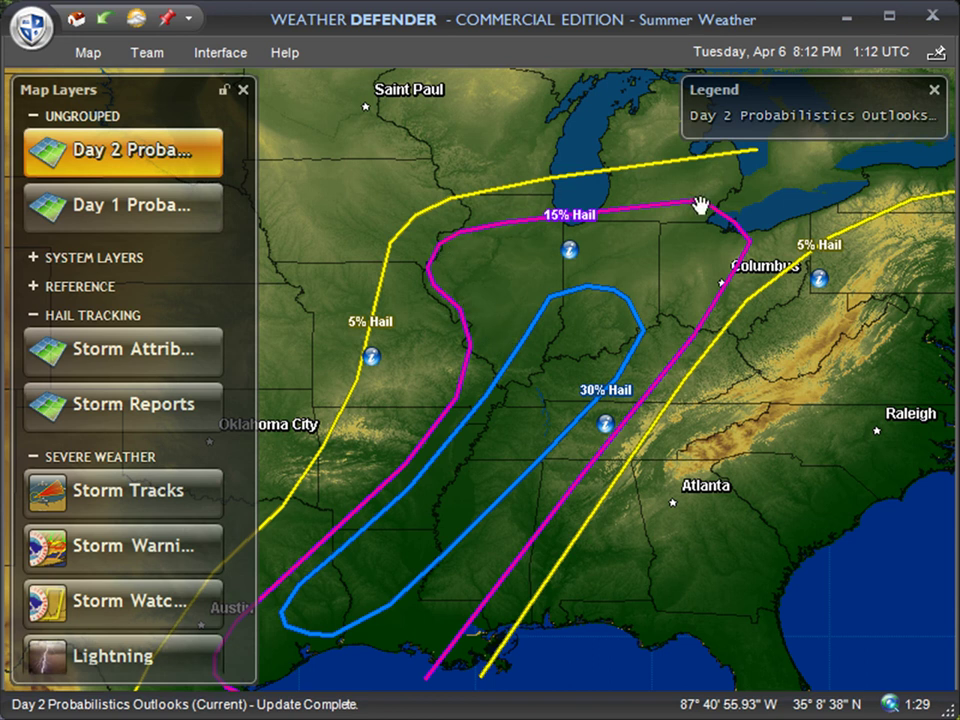
{"action": "left_click_drag", "start_coordinate": [438, 519], "coordinate": [463, 458]}
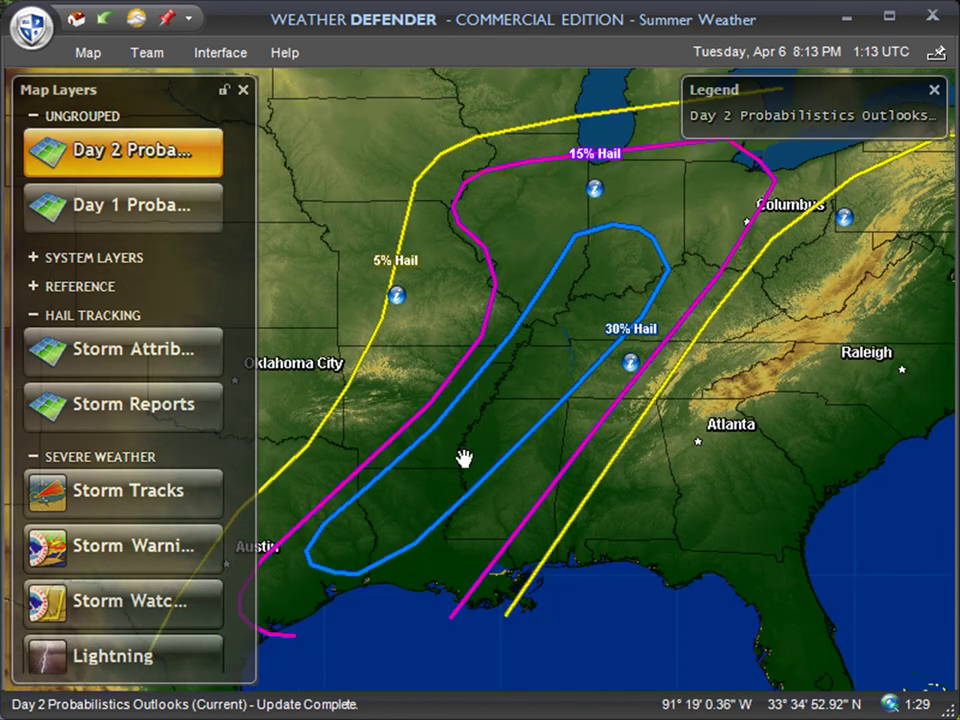
{"action": "left_click", "coordinate": [140, 404]}
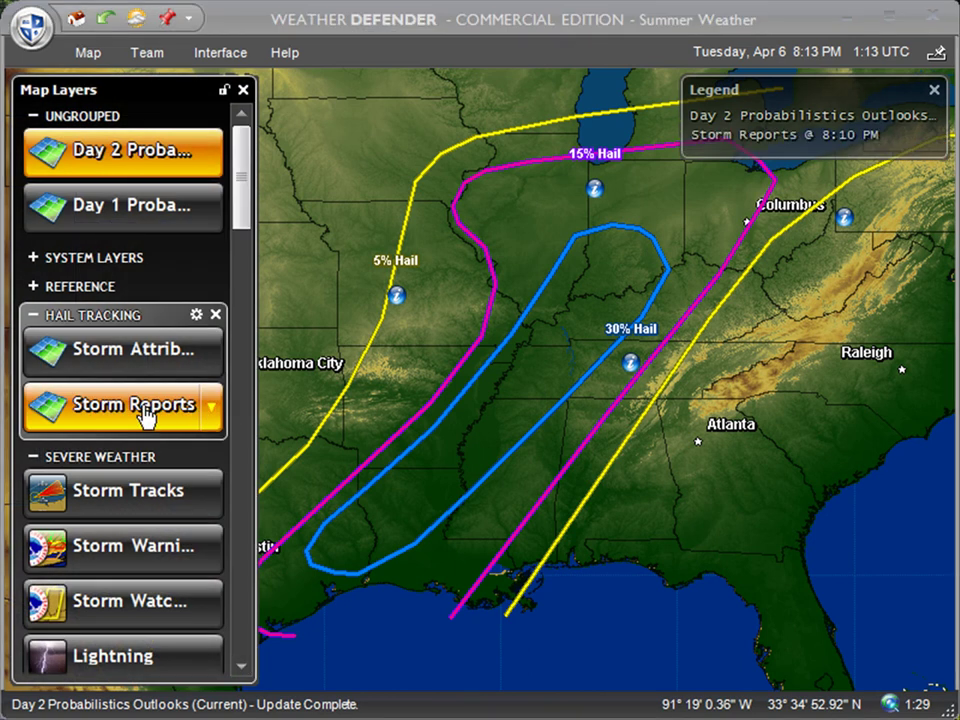
{"action": "left_click", "coordinate": [110, 352]}
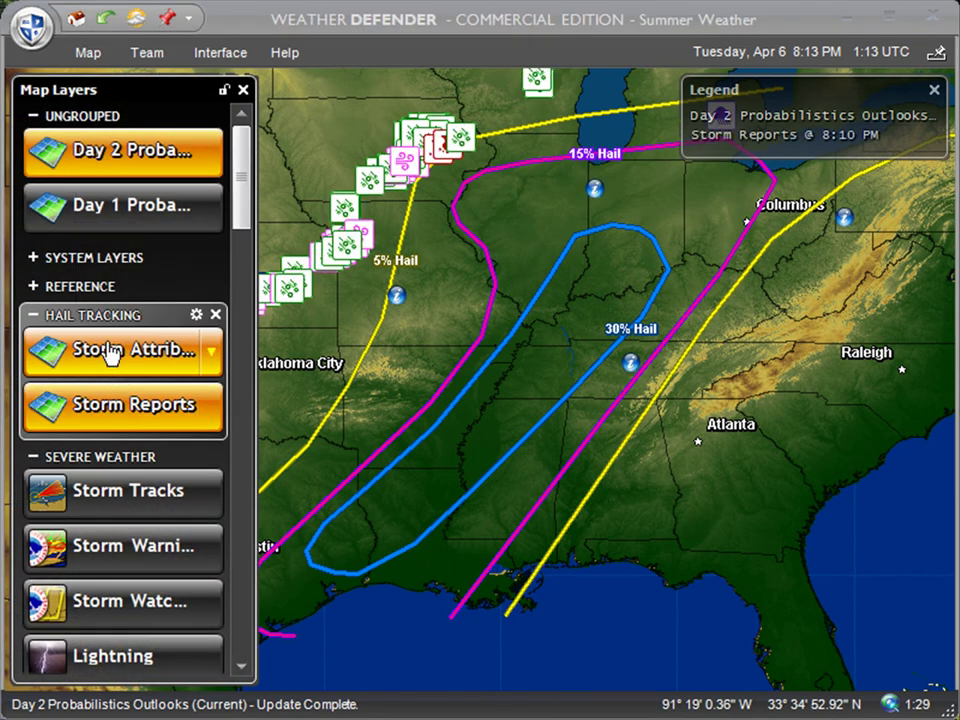